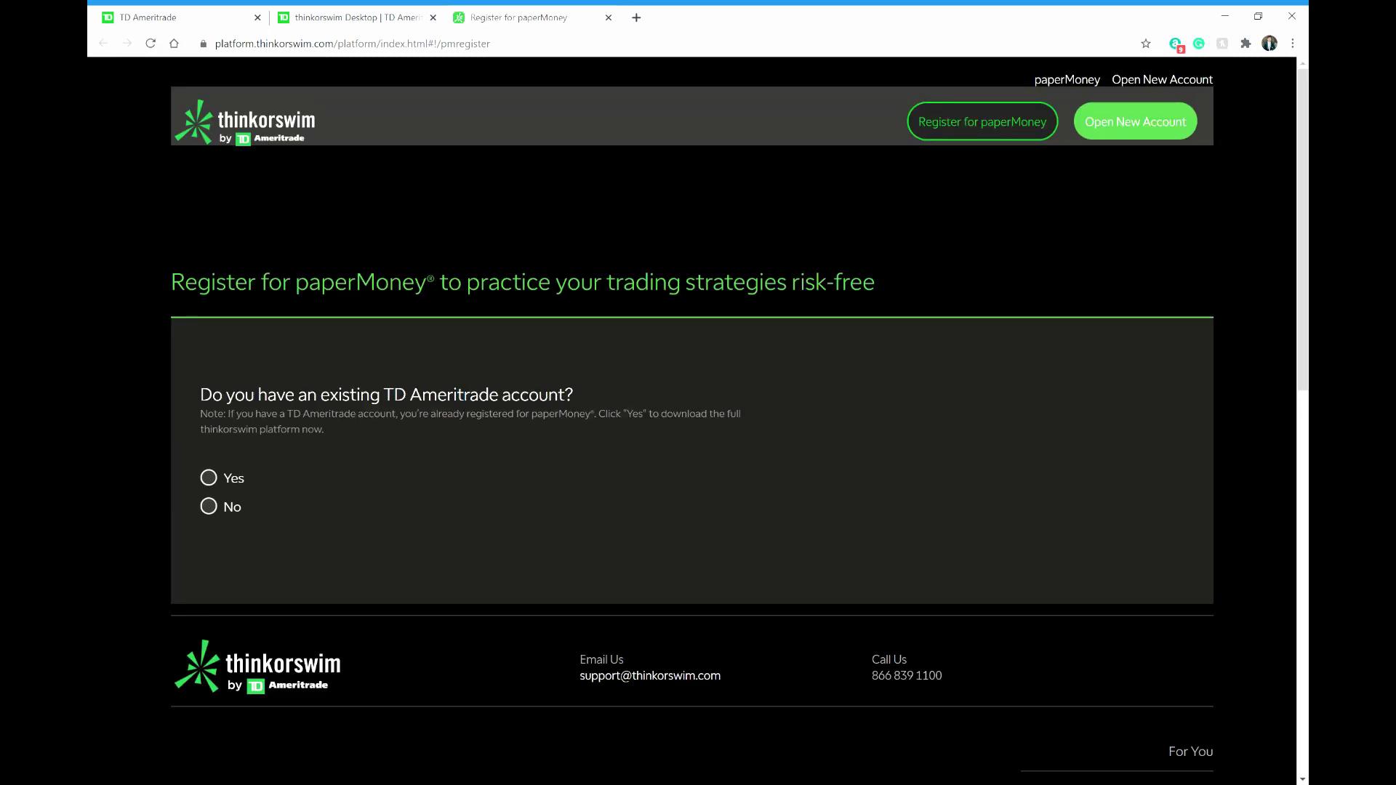
Scroll through the paperMoney sign-up form and click into the image verification text box
{"action": "scroll", "coordinate": [389, 413], "scroll_direction": "down", "scroll_amount": 2}
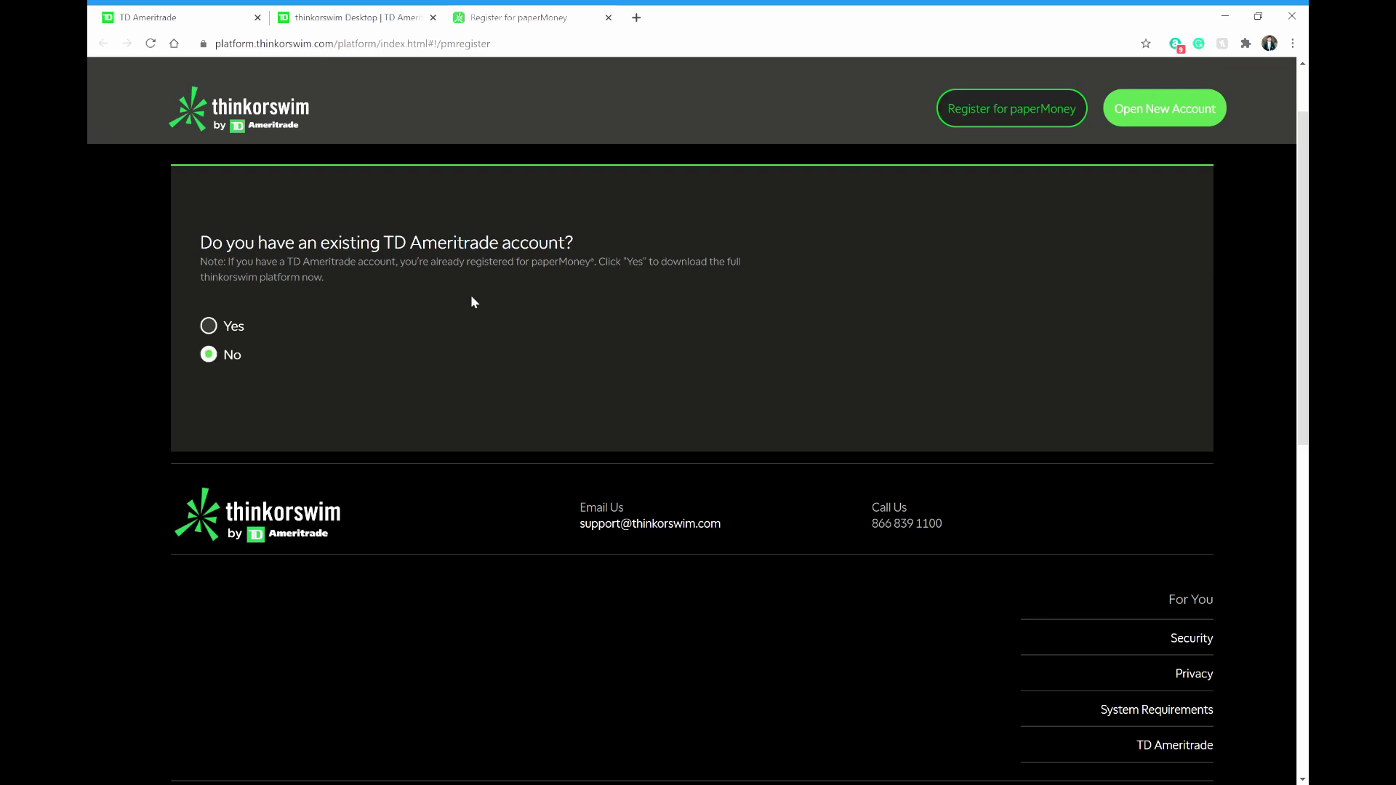
{"action": "scroll", "coordinate": [472, 302], "scroll_direction": "down", "scroll_amount": 3}
{"action": "scroll", "coordinate": [471, 302], "scroll_direction": "up", "scroll_amount": 1}
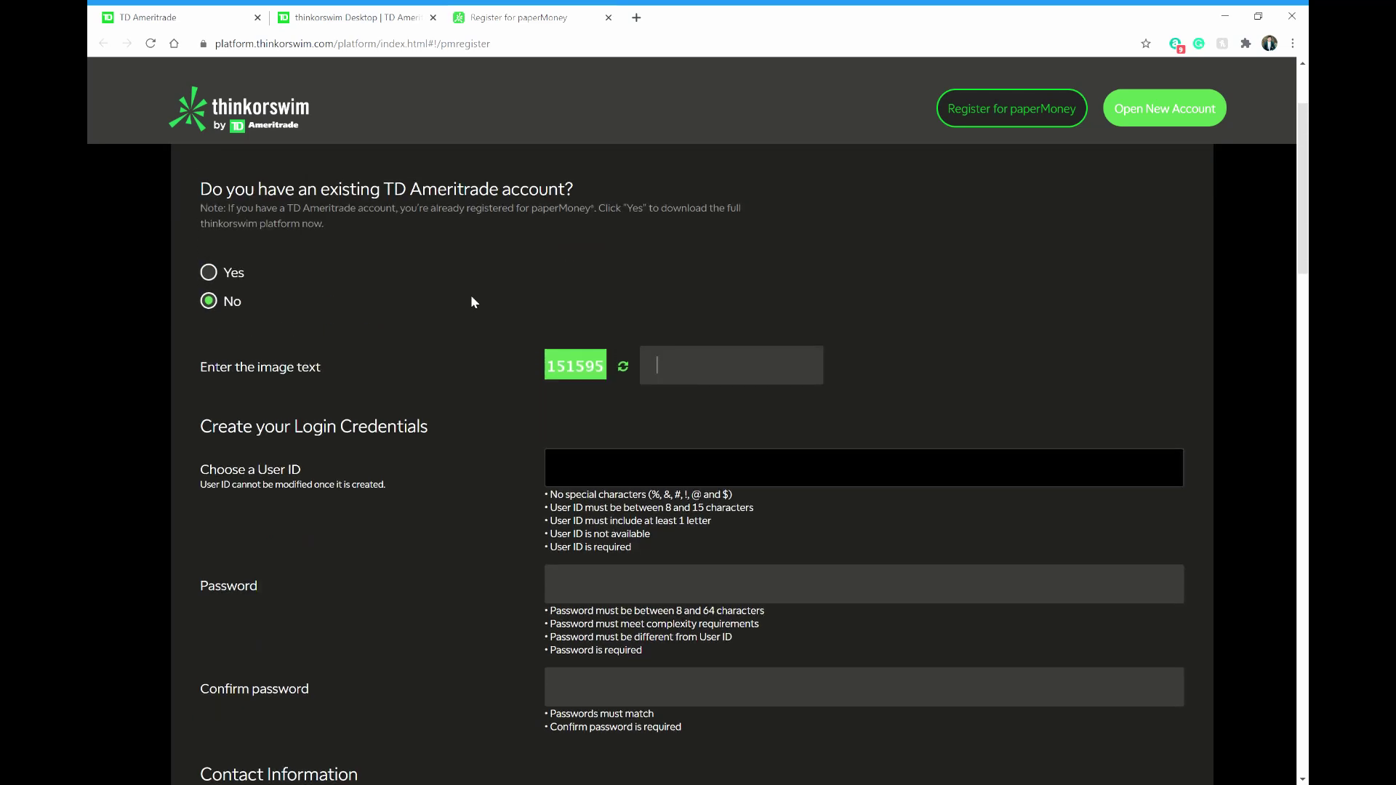
{"action": "scroll", "coordinate": [361, 542], "scroll_direction": "down", "scroll_amount": 10}
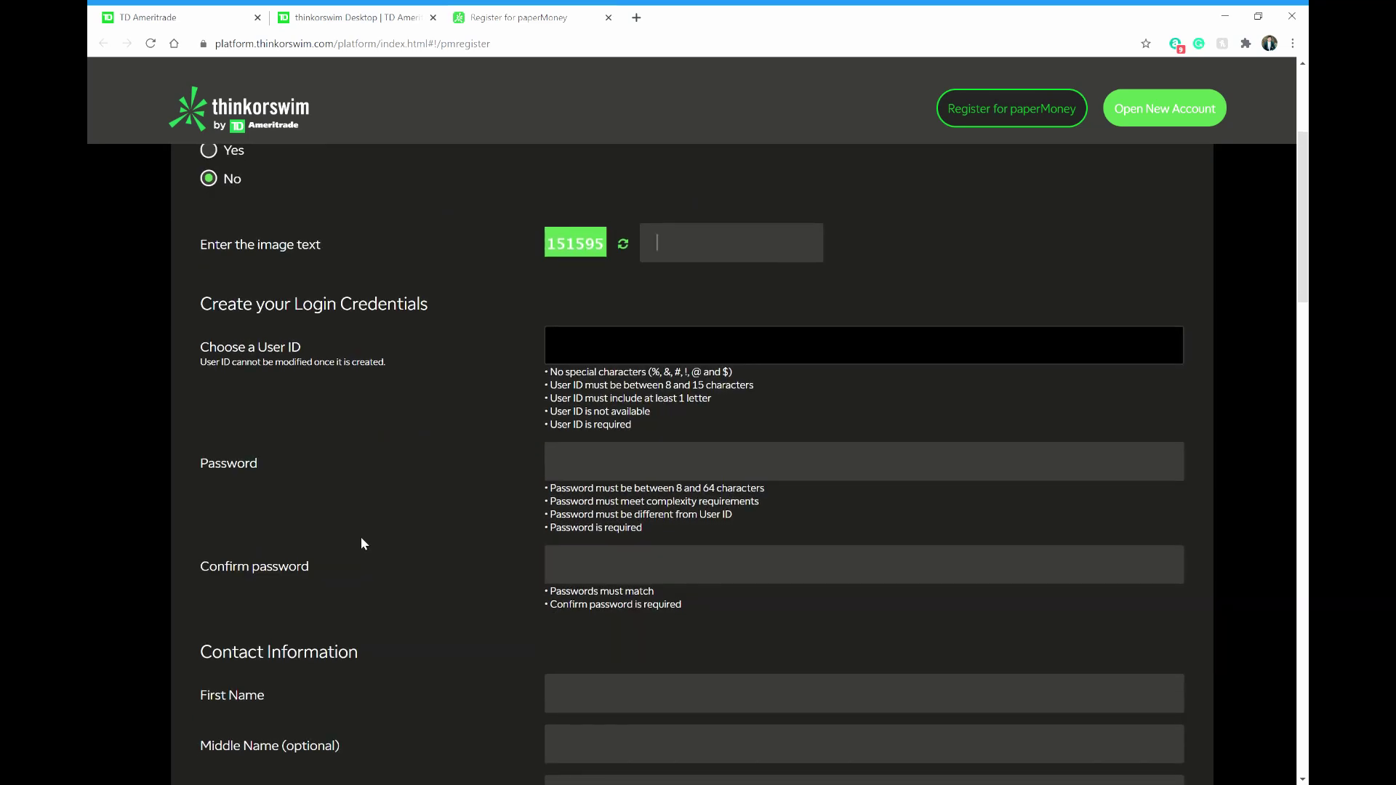
{"action": "scroll", "coordinate": [364, 543], "scroll_direction": "down", "scroll_amount": 7}
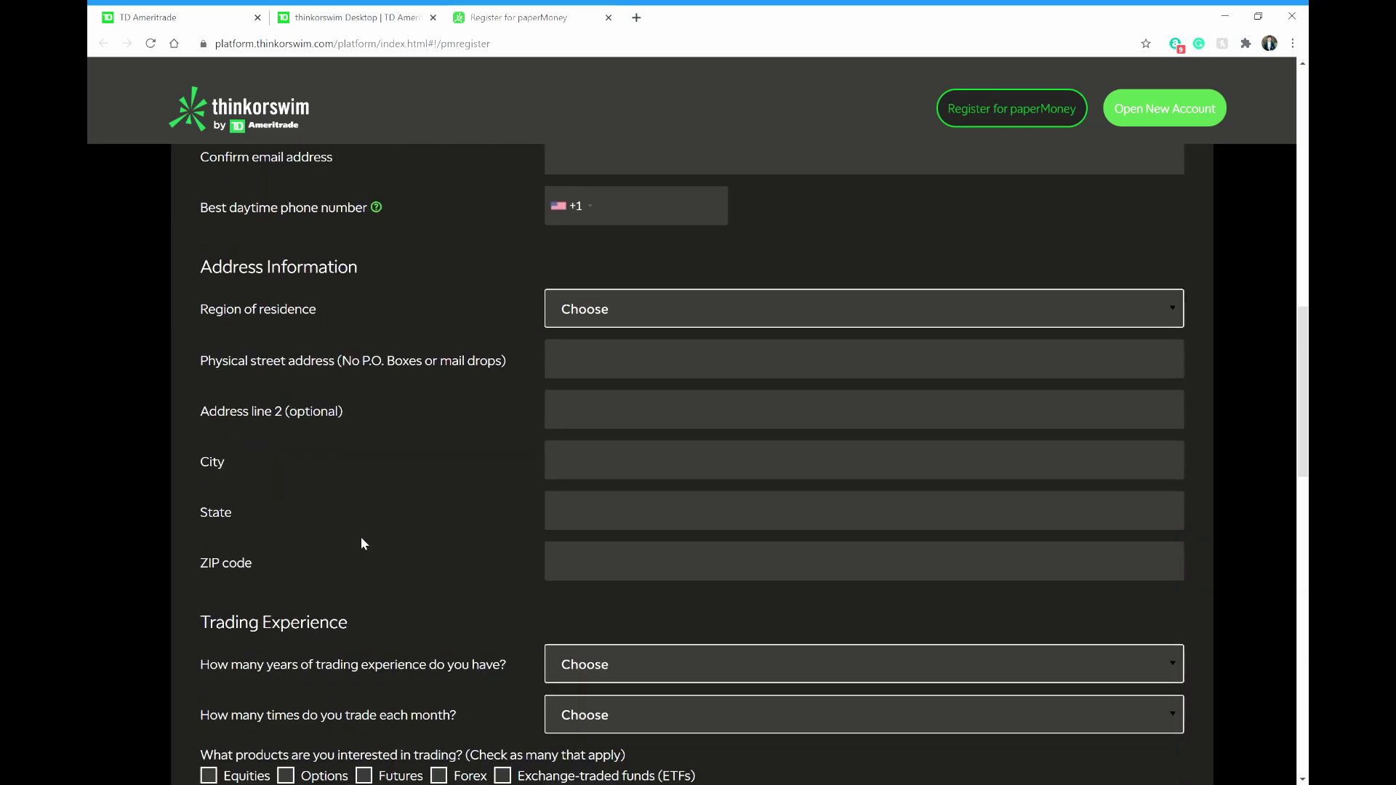
{"action": "scroll", "coordinate": [362, 543], "scroll_direction": "up", "scroll_amount": 7}
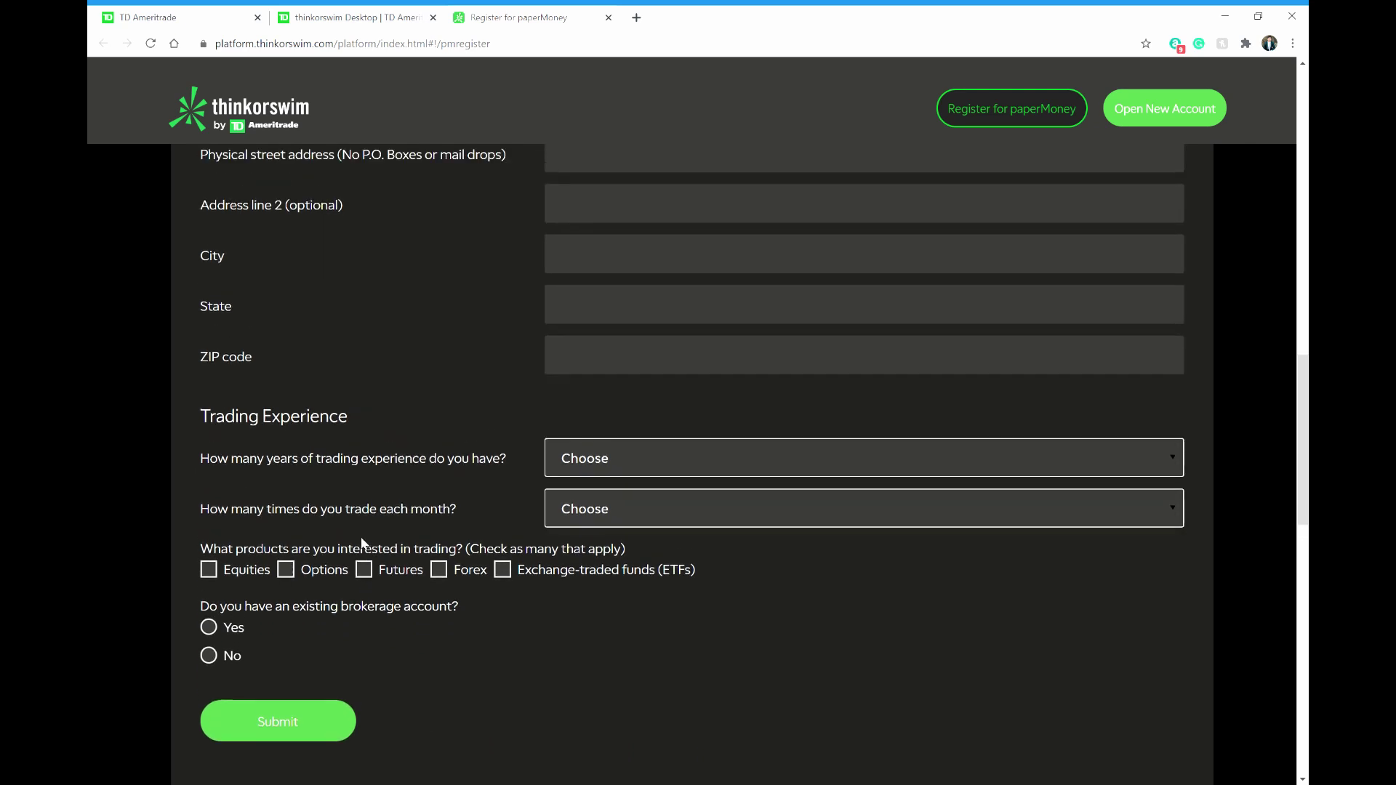
{"action": "scroll", "coordinate": [360, 537], "scroll_direction": "up", "scroll_amount": 10}
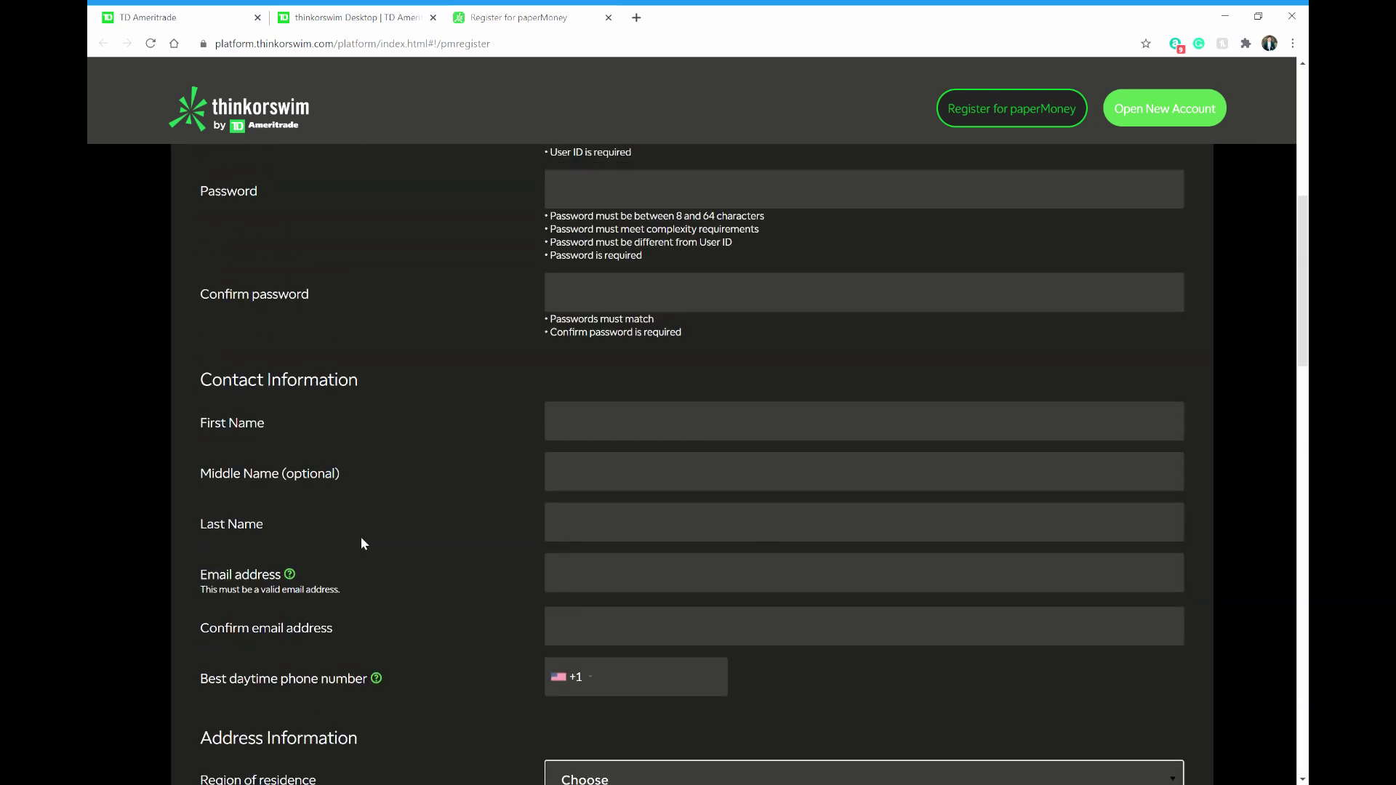
{"action": "left_click", "coordinate": [656, 410]}
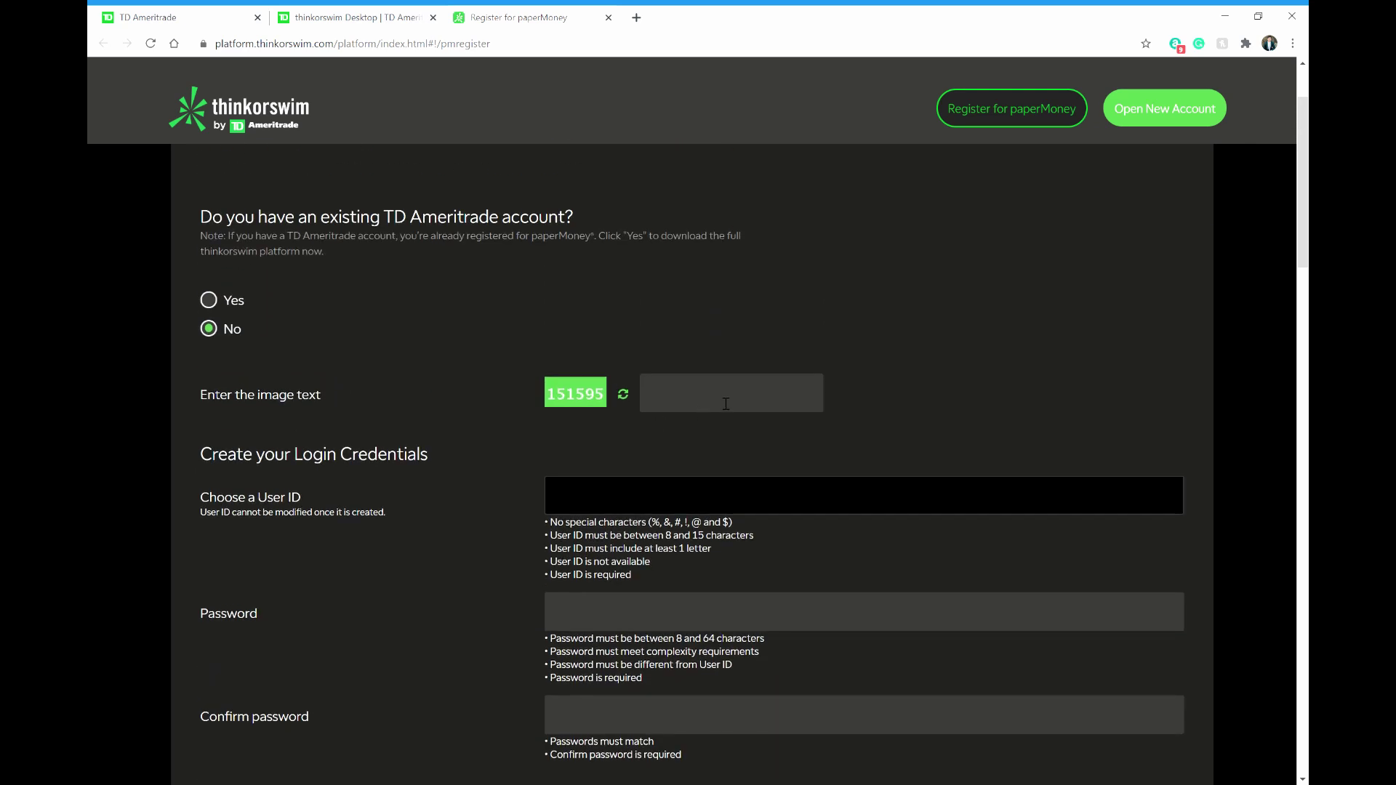
Set the trades-per-month answer to 10-50
{"action": "scroll", "coordinate": [726, 403], "scroll_direction": "down", "scroll_amount": 17}
{"action": "left_click", "coordinate": [604, 393]}
{"action": "left_click", "coordinate": [603, 434]}
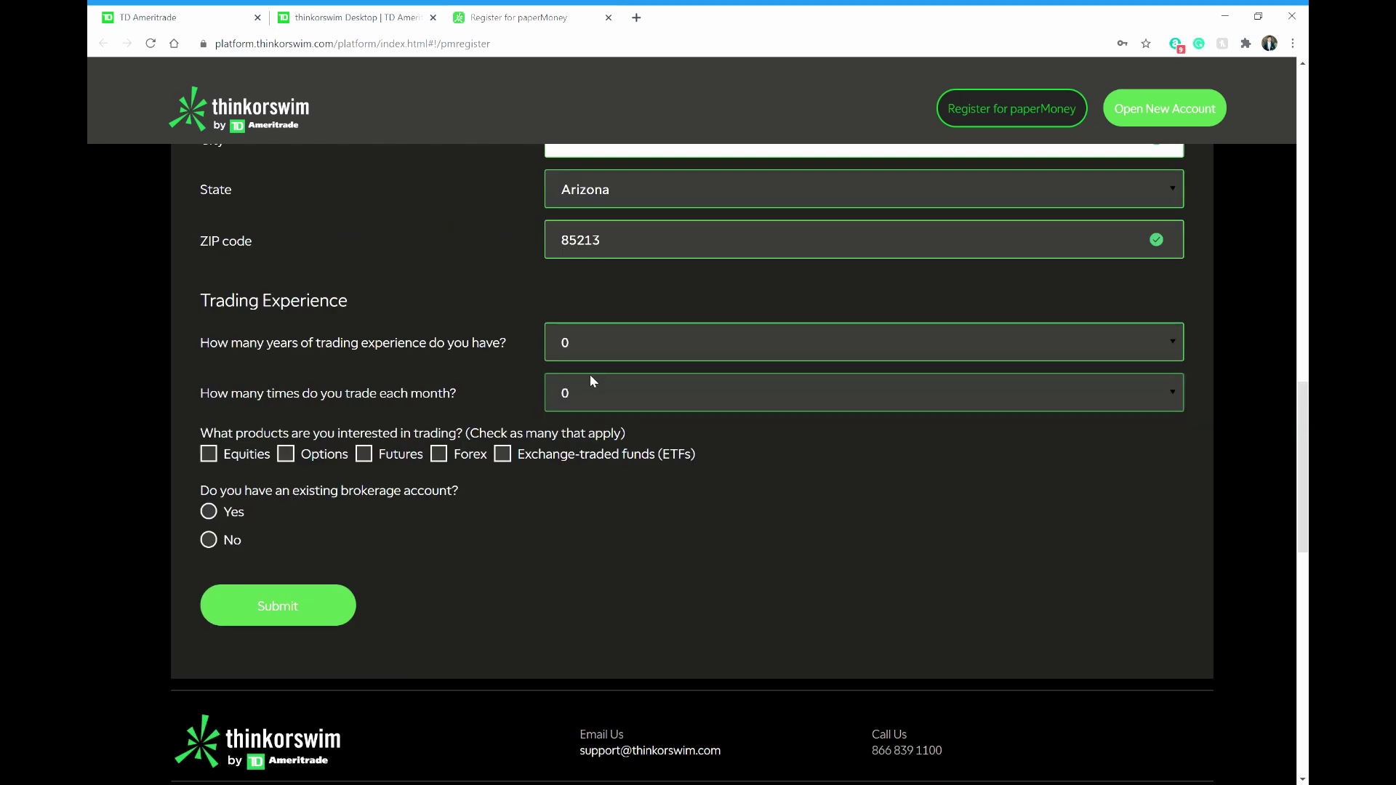
{"action": "left_click", "coordinate": [599, 478]}
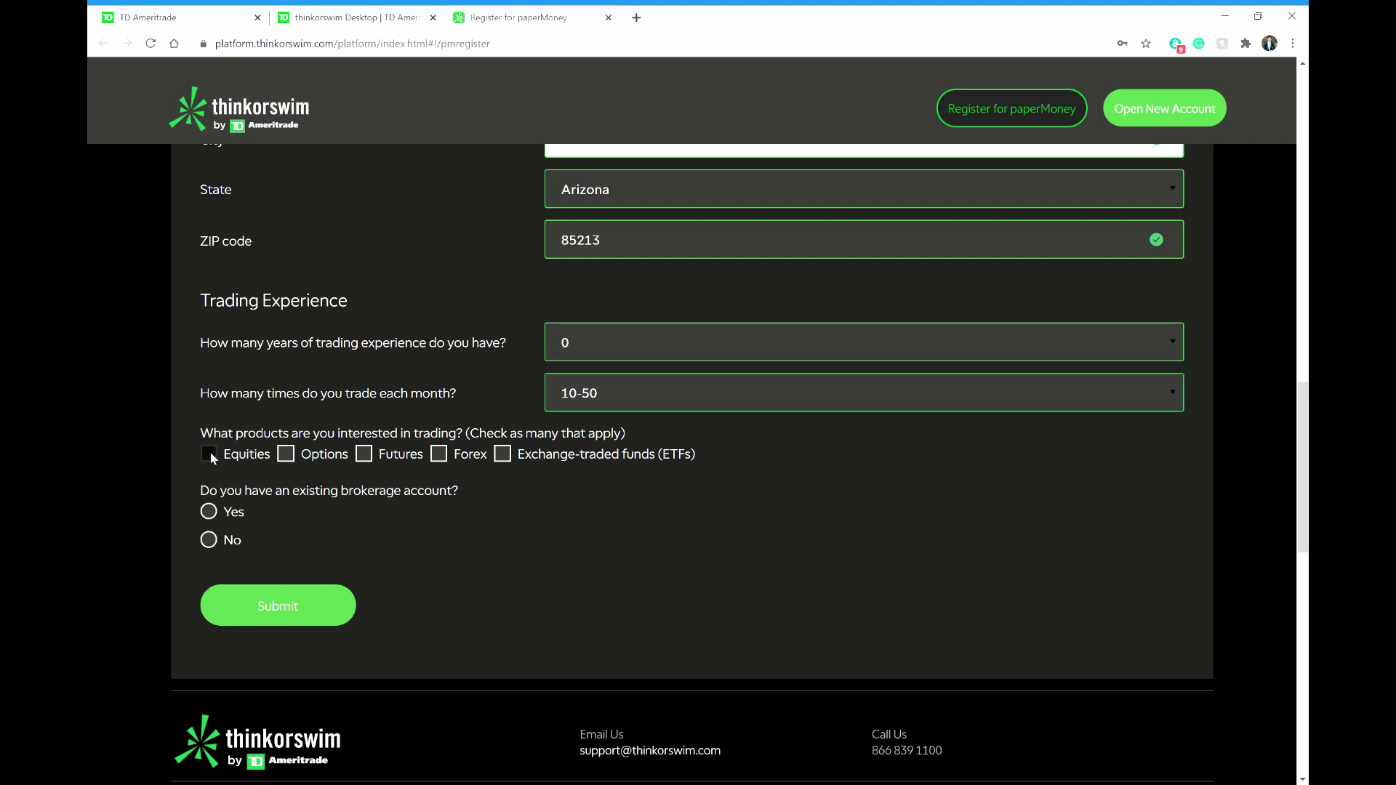
Tick Options, Futures, Forex and ETFs as products of interest and submit the registration
{"action": "left_click", "coordinate": [286, 454]}
{"action": "left_click", "coordinate": [363, 454]}
{"action": "left_click", "coordinate": [439, 454]}
{"action": "left_click", "coordinate": [503, 453]}
{"action": "left_click", "coordinate": [280, 611]}
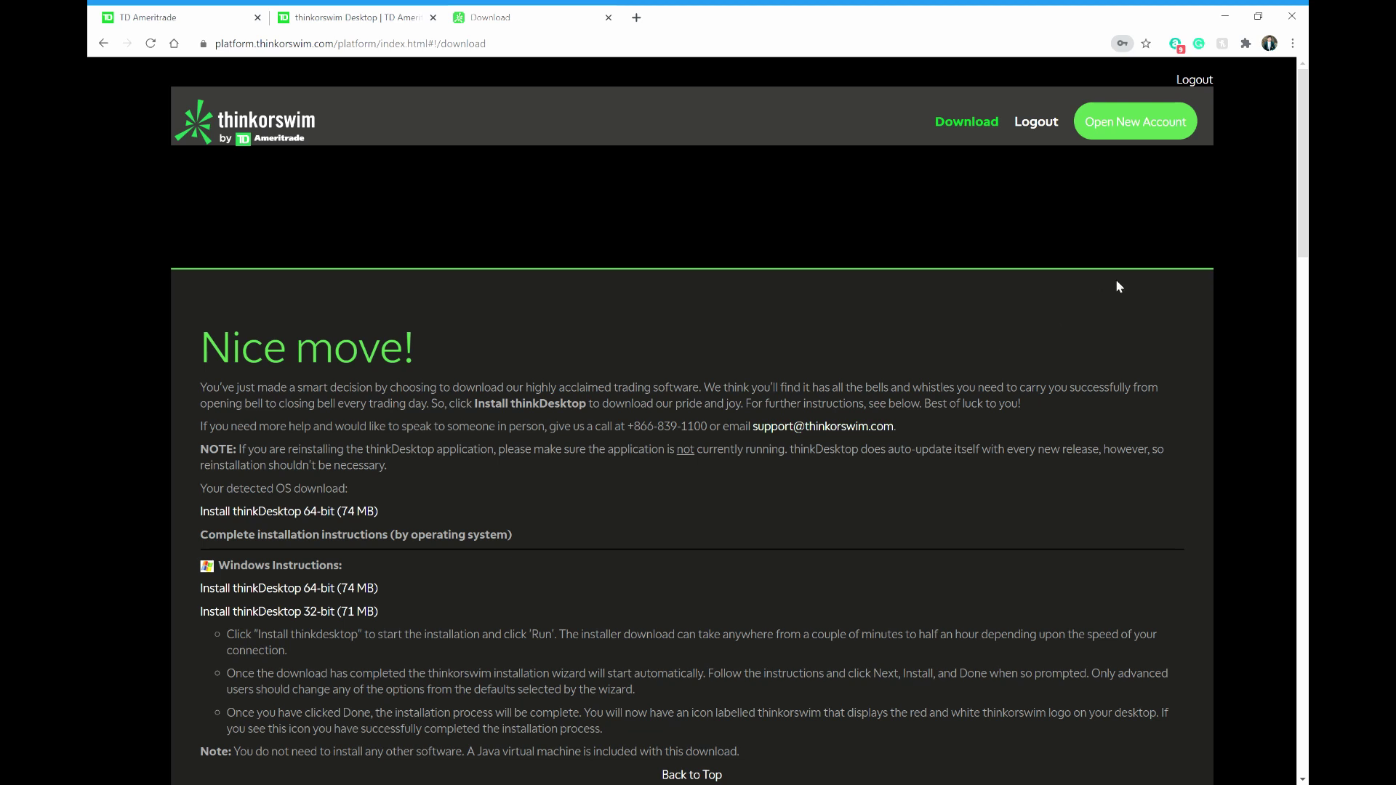
Scroll down the 'Nice move!' page to the thinkDesktop installation instructions
{"action": "scroll", "coordinate": [573, 314], "scroll_direction": "down", "scroll_amount": 2}
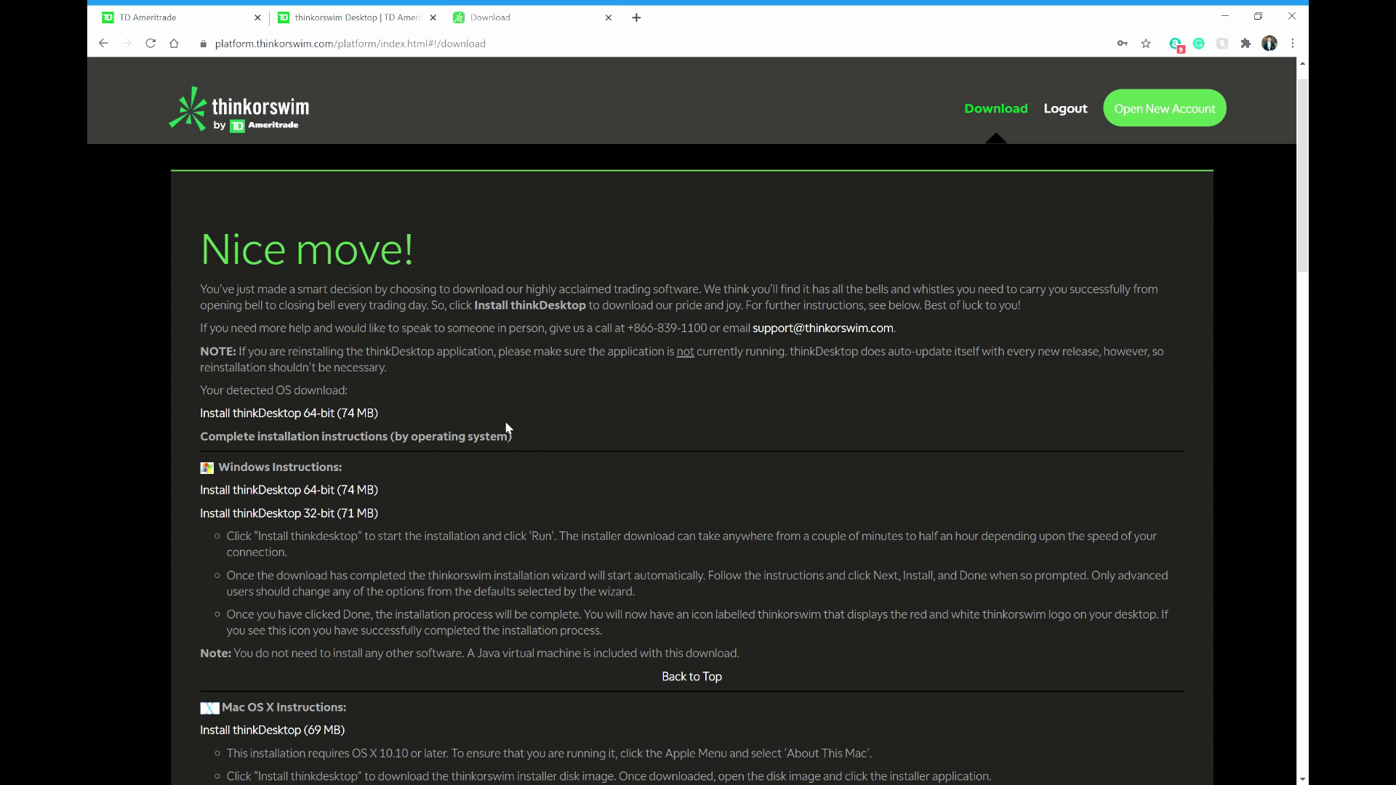
{"action": "scroll", "coordinate": [507, 428], "scroll_direction": "down", "scroll_amount": 1}
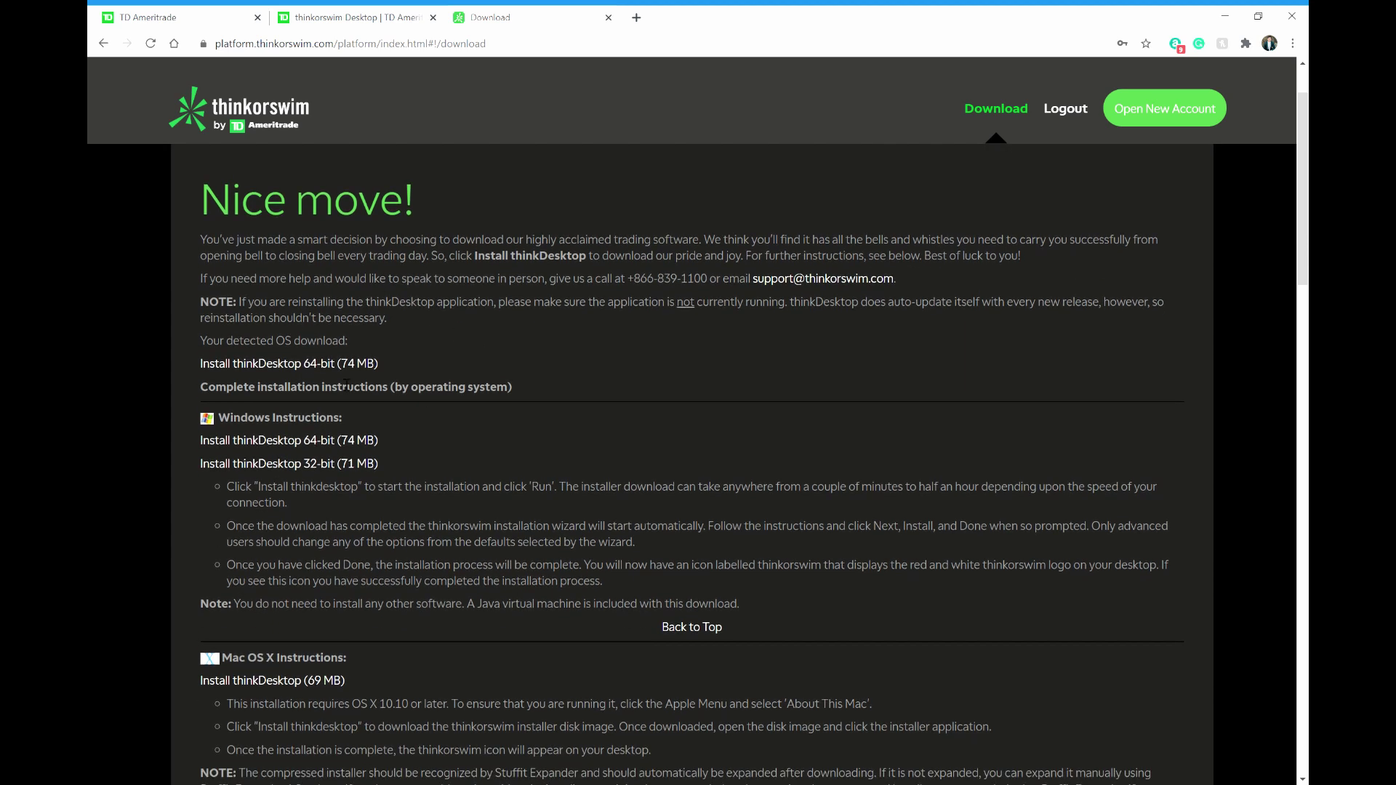
{"action": "scroll", "coordinate": [509, 378], "scroll_direction": "down", "scroll_amount": 2}
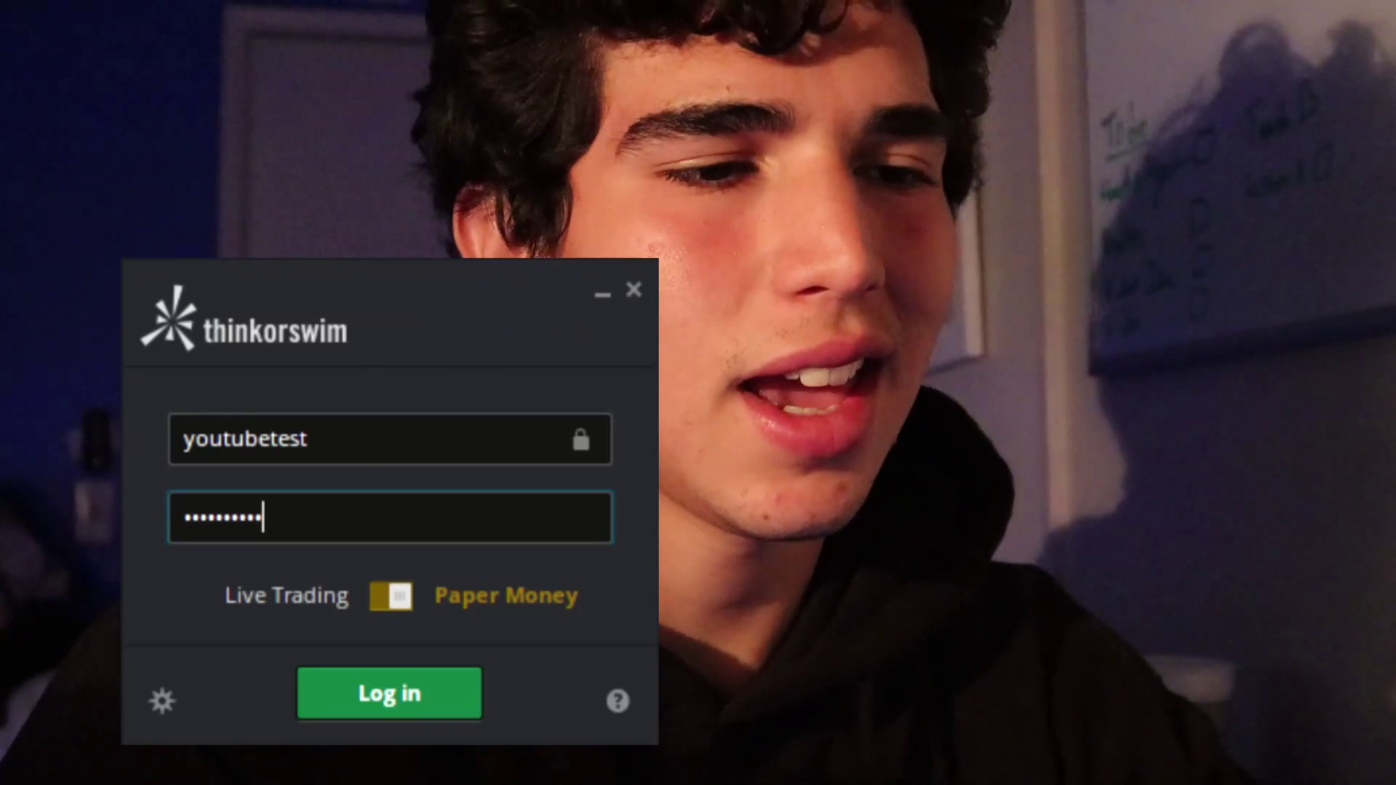
Log in to thinkorswim desktop in Paper Money mode
{"action": "left_click", "coordinate": [407, 699]}
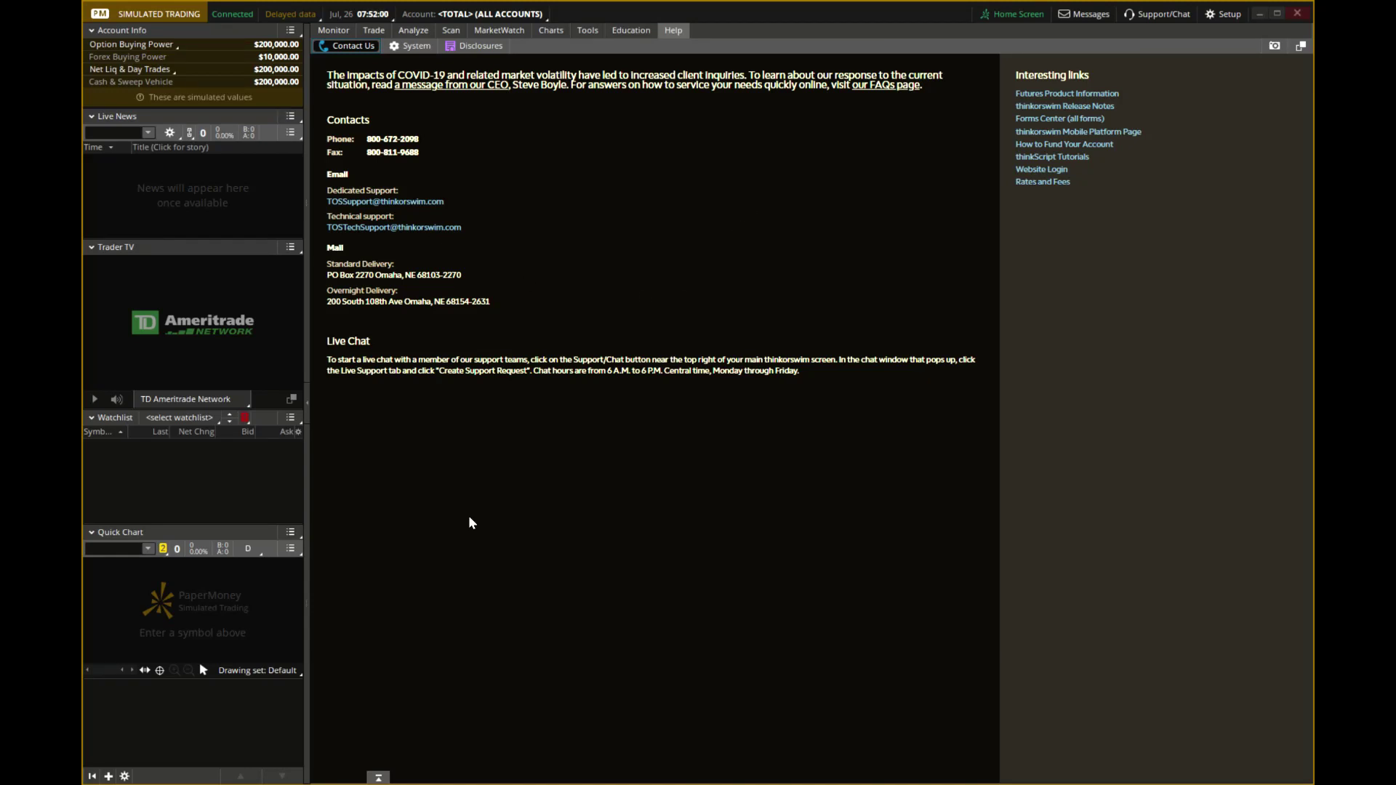
Go to Charts and collapse the Trader TV, Quick Chart and Live News panels
{"action": "left_click", "coordinate": [551, 29]}
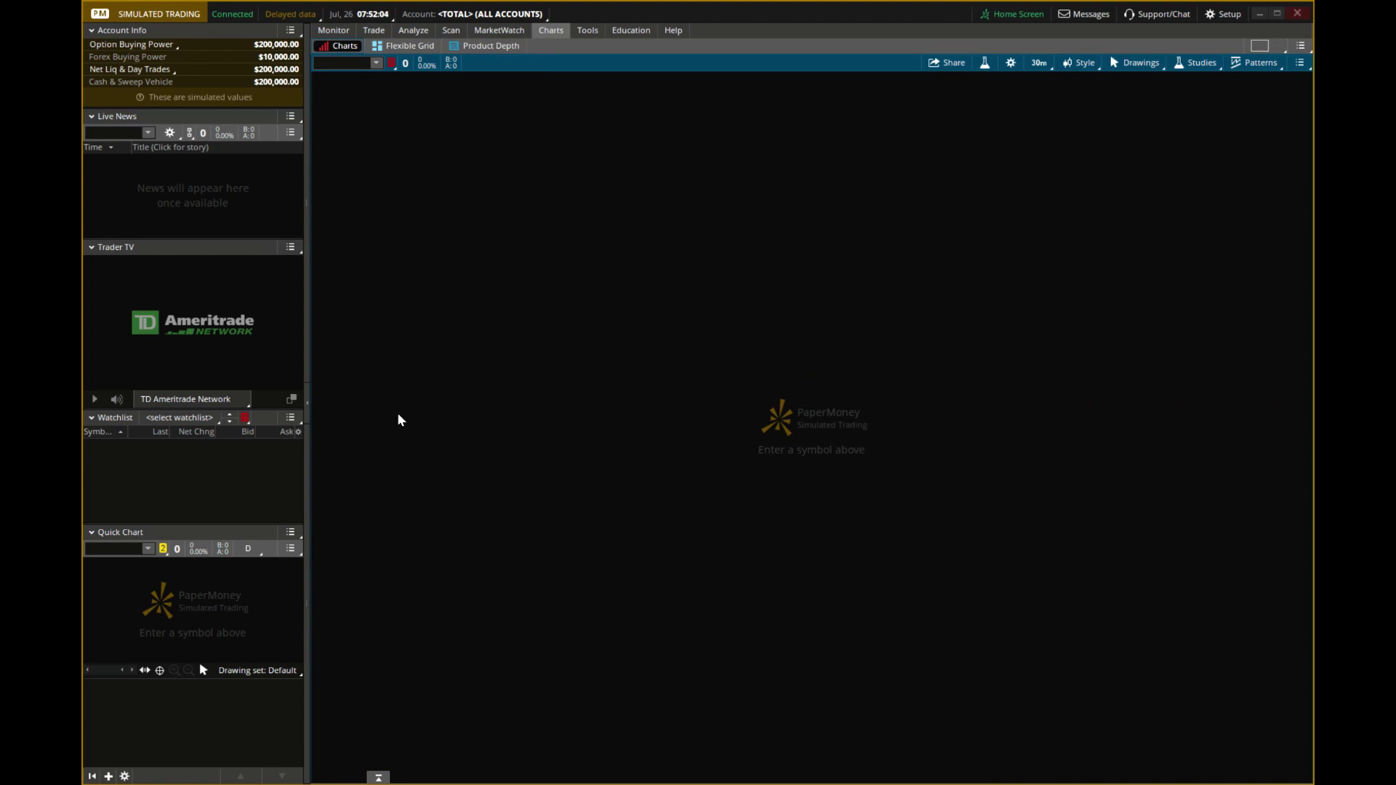
{"action": "left_click", "coordinate": [92, 248]}
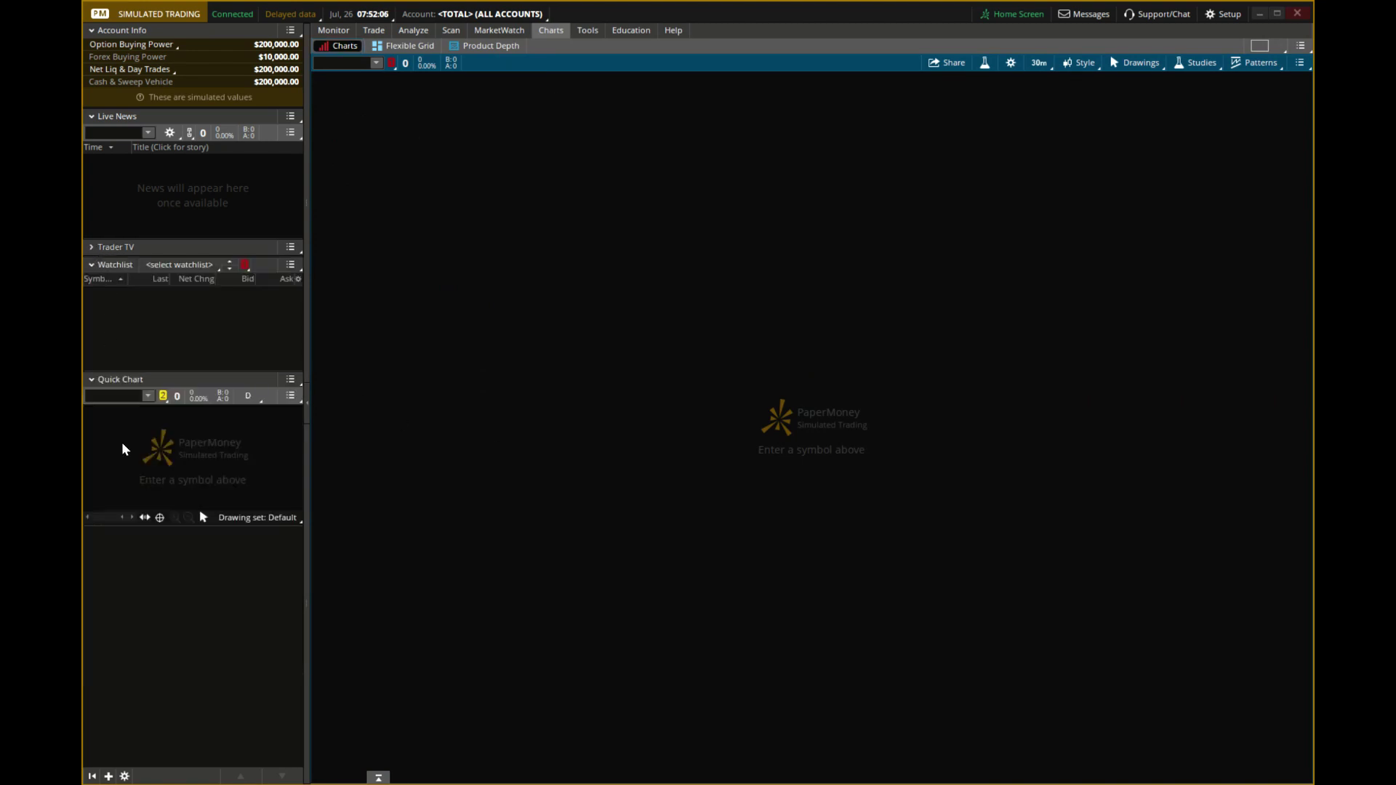
{"action": "left_click", "coordinate": [92, 381]}
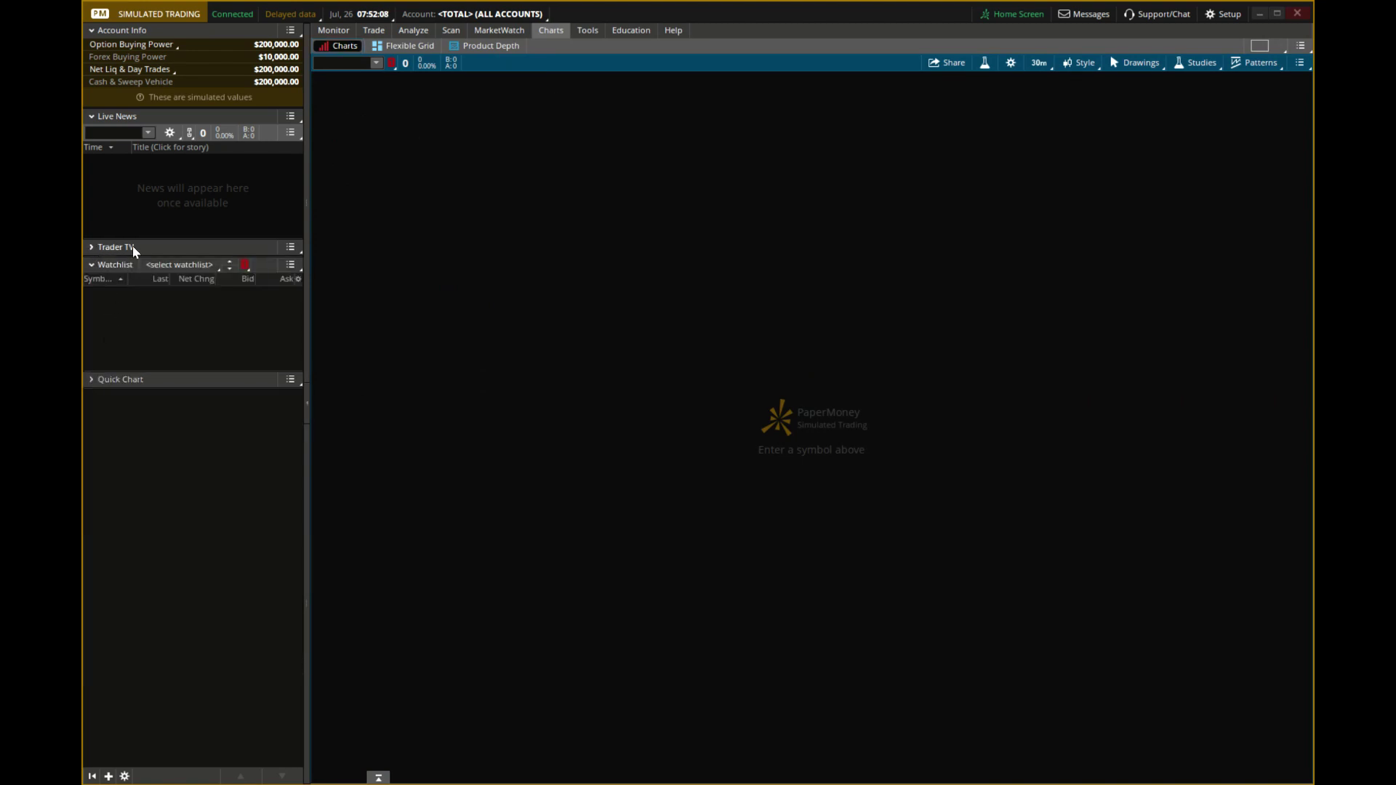
{"action": "left_click", "coordinate": [92, 116]}
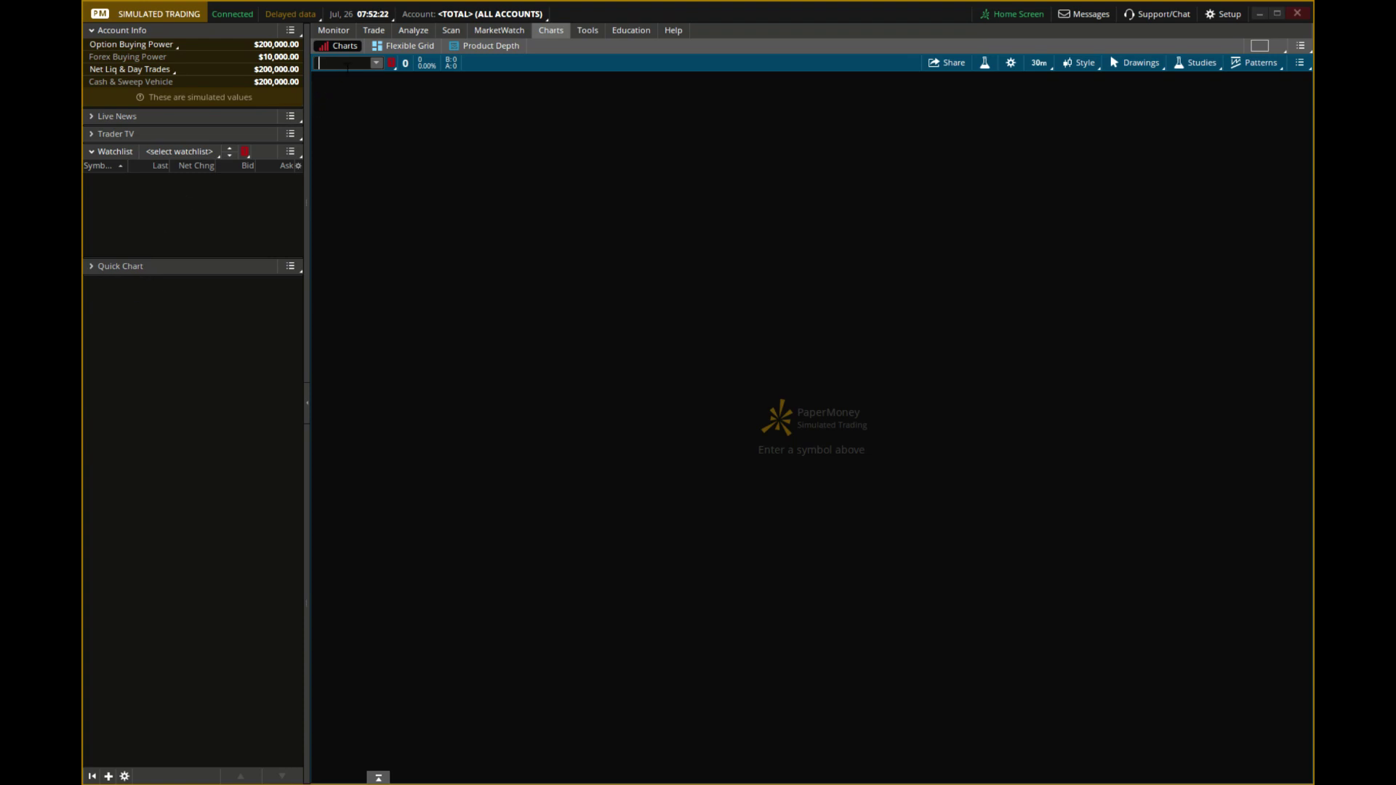
Load TQQQ on the chart and change its timeframe from 10 D : 30m to 180 D : 4h
{"action": "type", "text": "QQQ"}
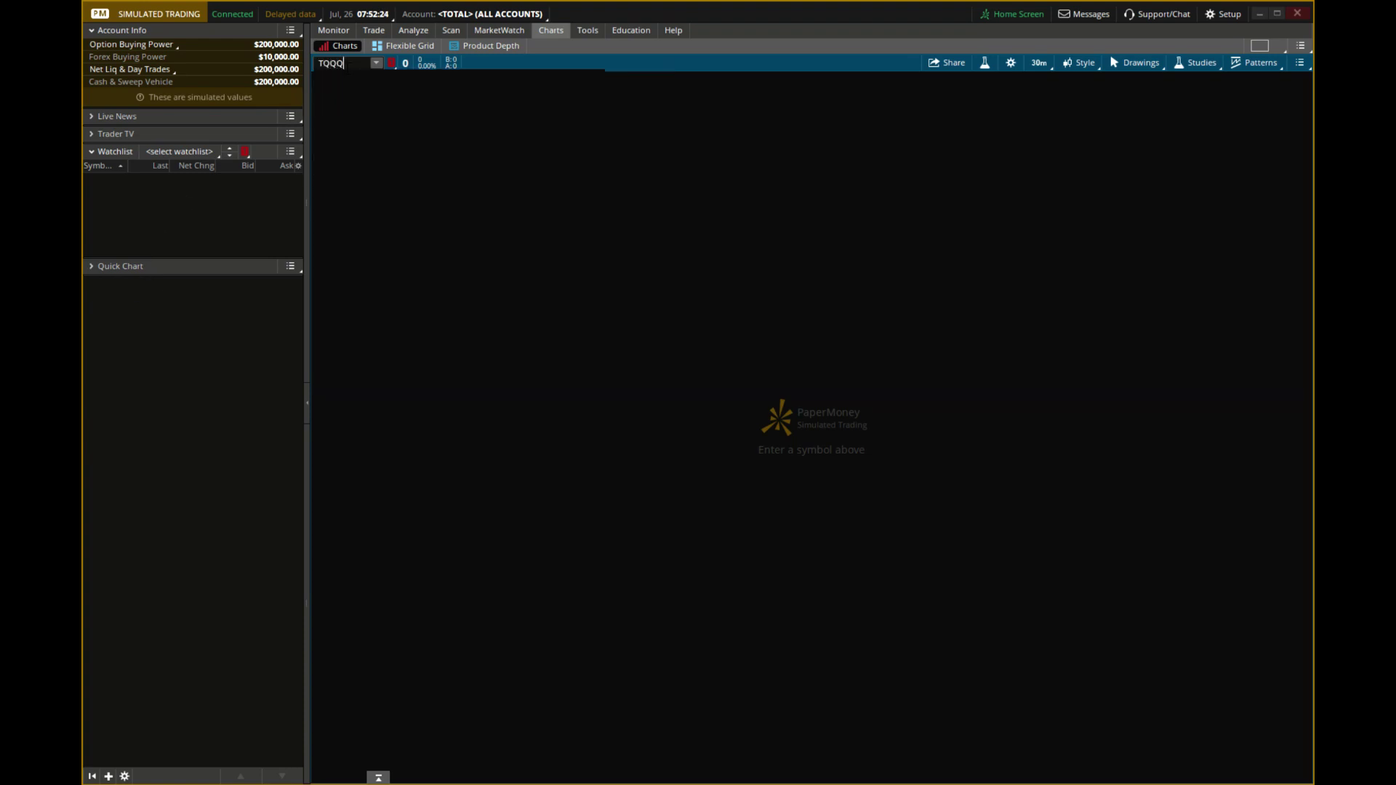
{"action": "key", "text": "Return"}
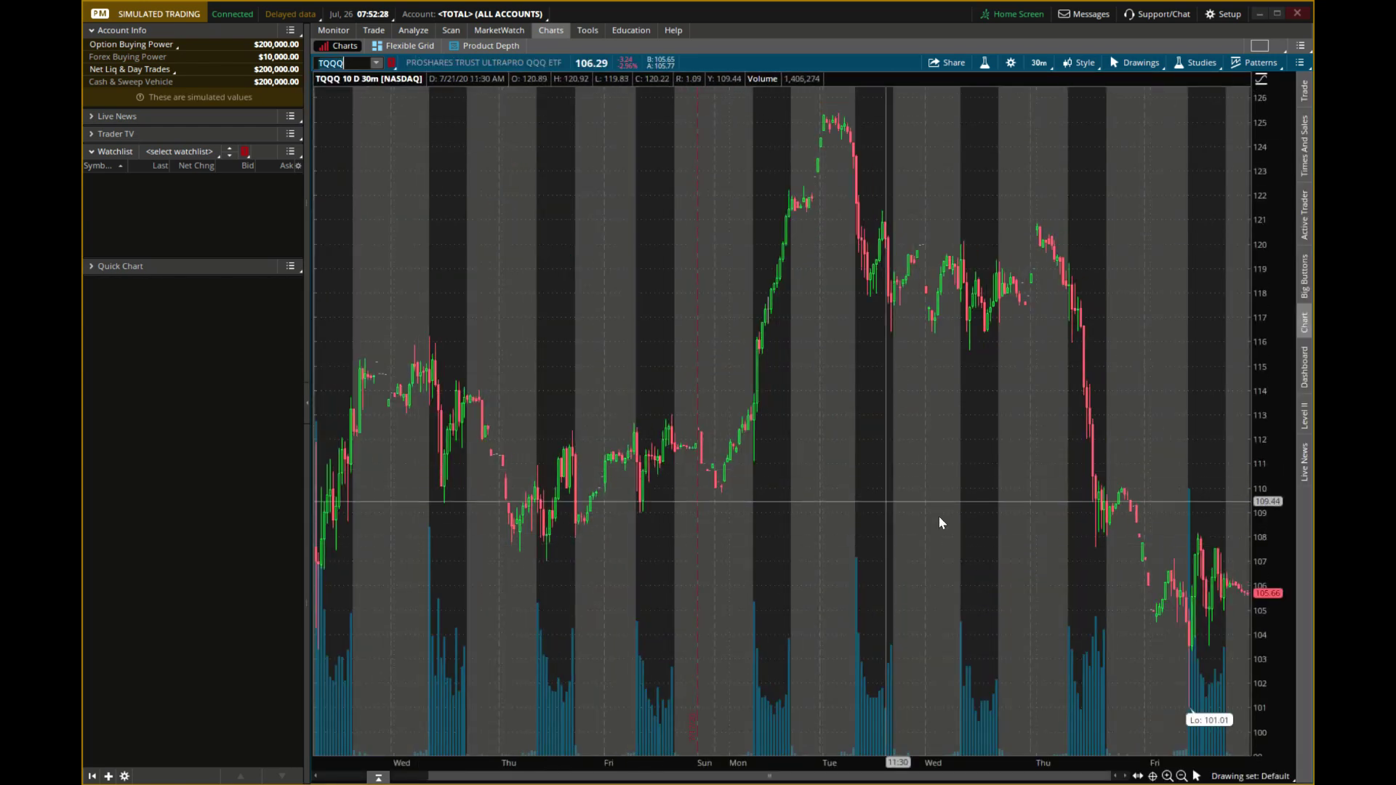
{"action": "left_click", "coordinate": [1036, 64]}
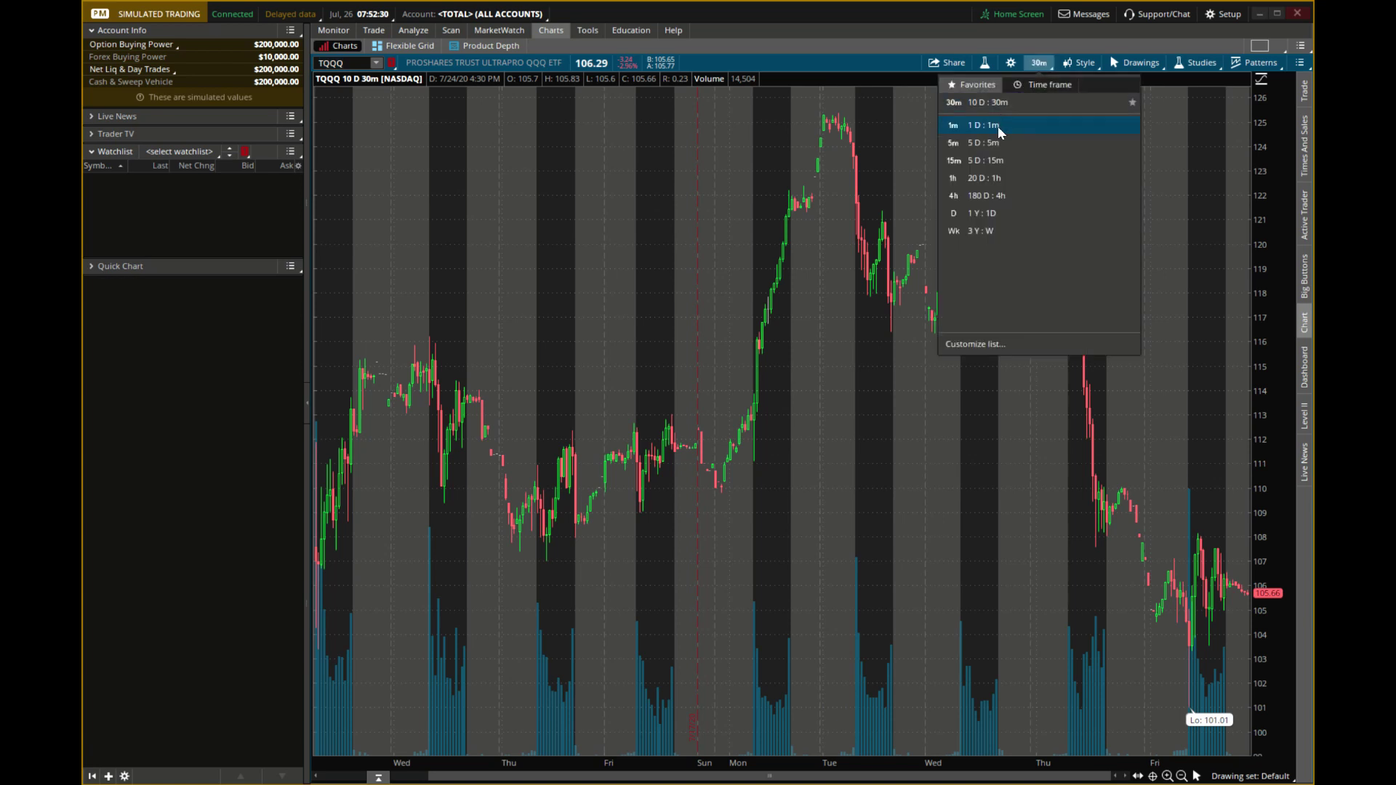
{"action": "left_click", "coordinate": [1017, 192]}
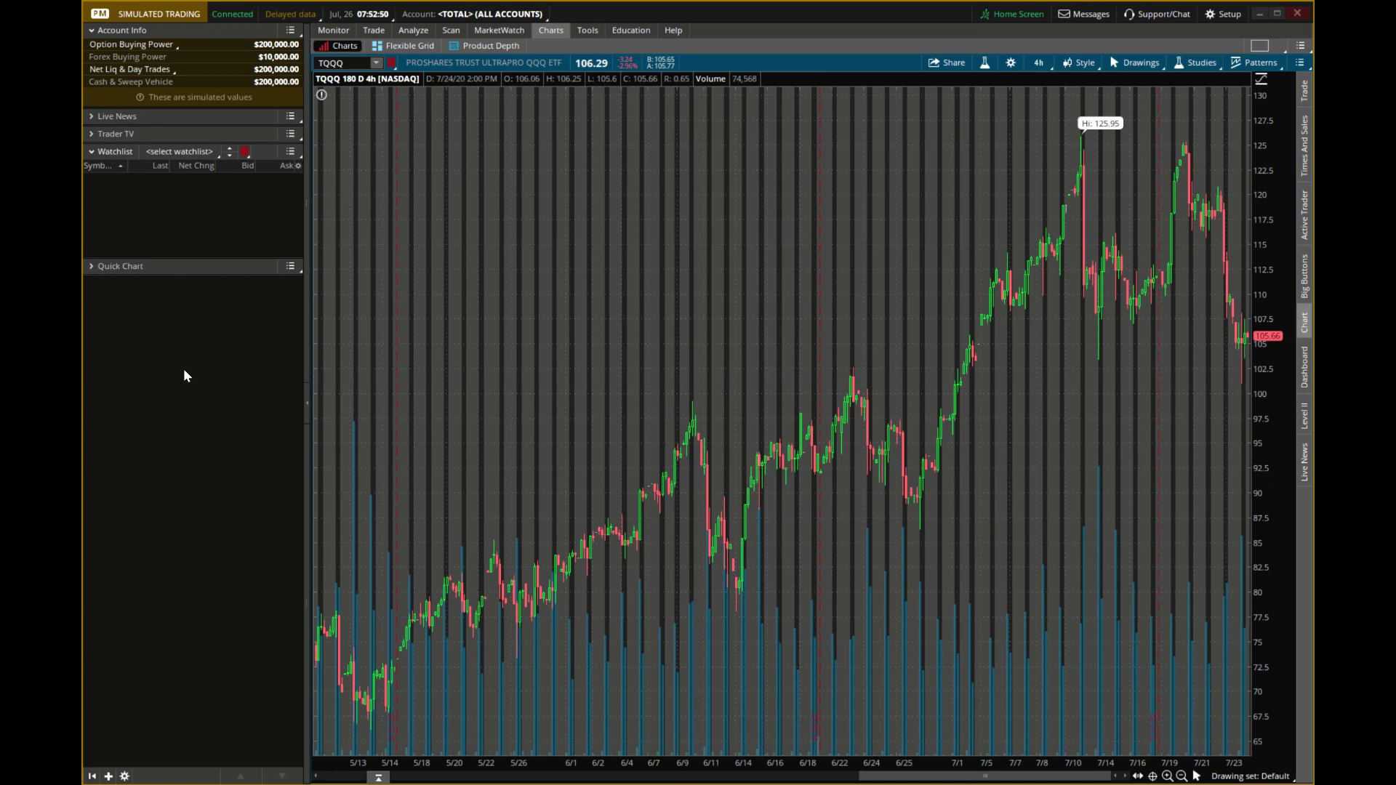
Create an AAPL and TQQQ watchlist, link it red to the chart, then chart AAPL and TQQQ from it
{"action": "left_click", "coordinate": [206, 152]}
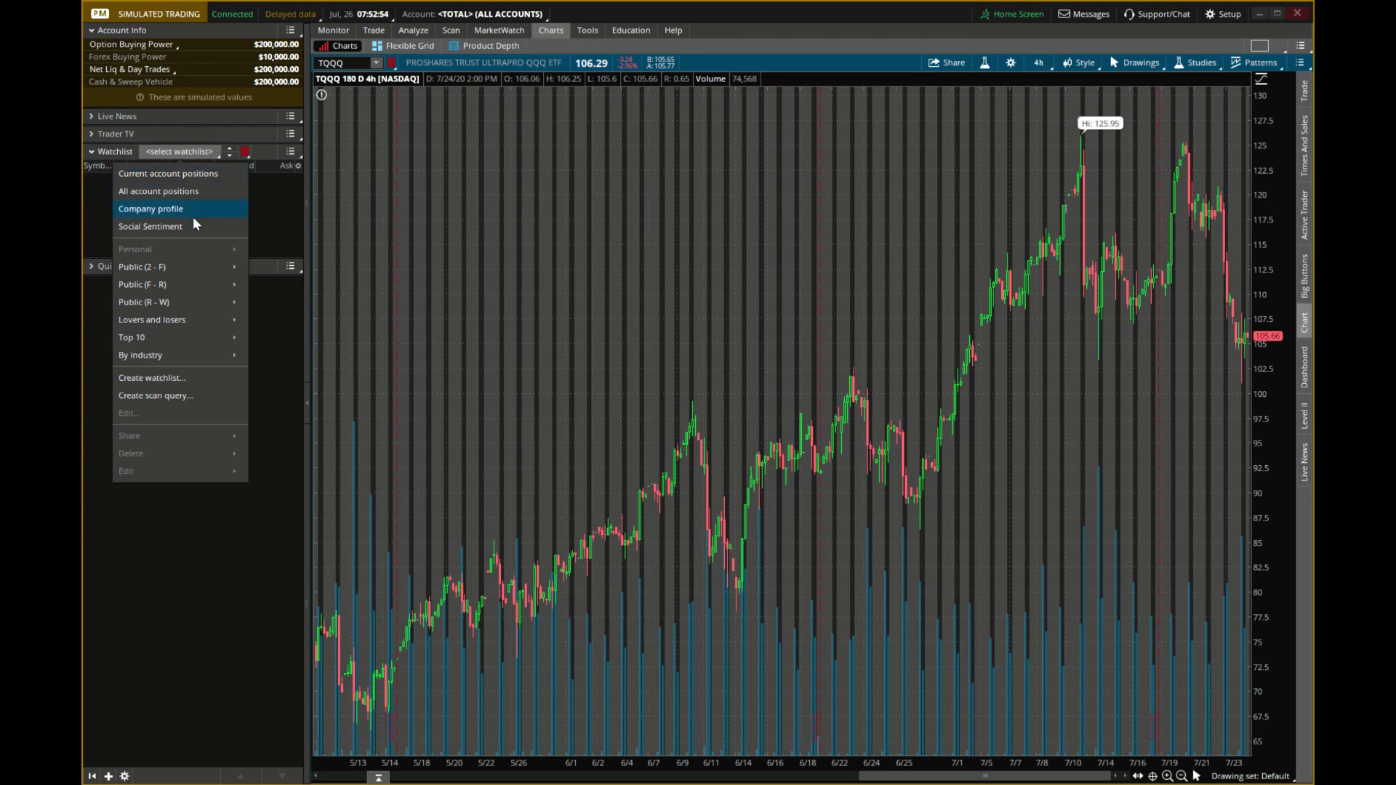
{"action": "left_click", "coordinate": [177, 384]}
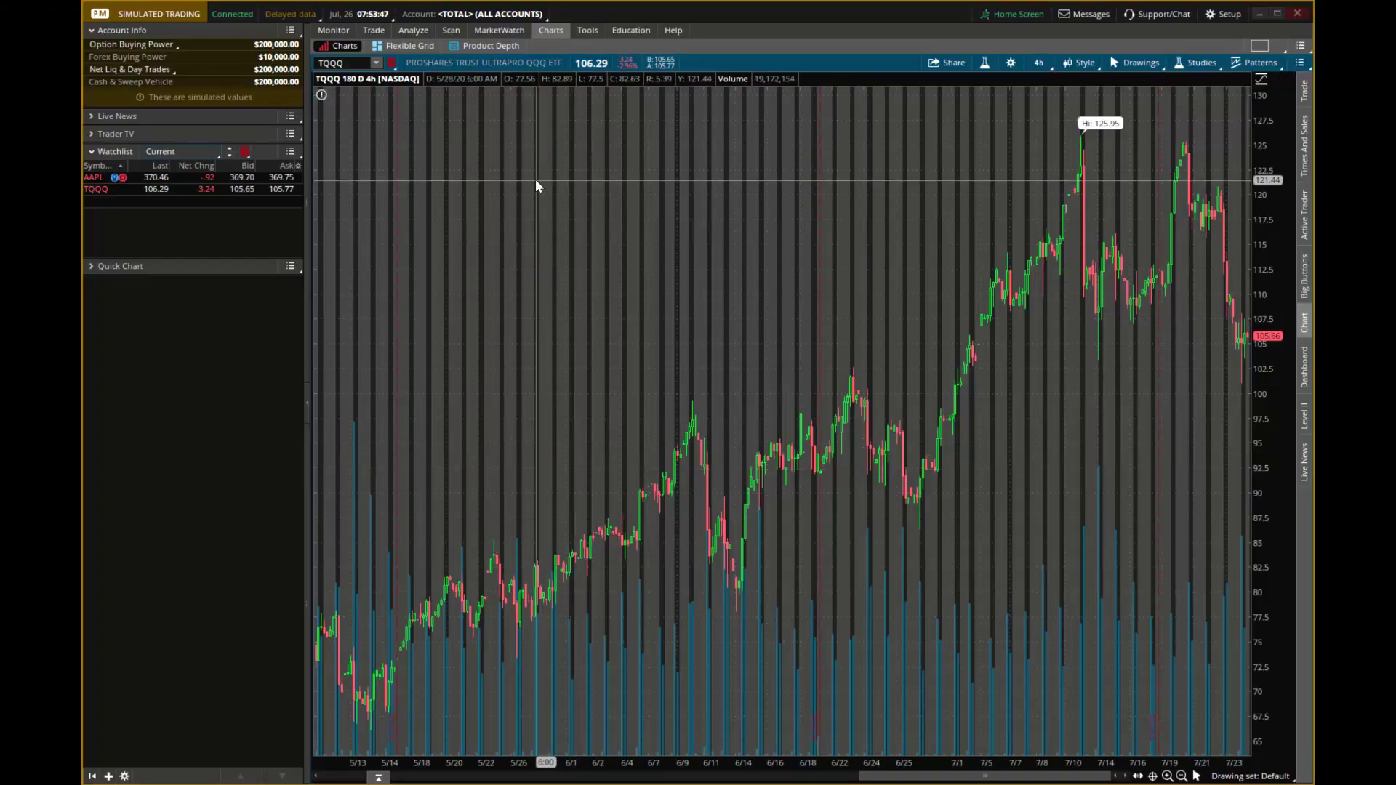
{"action": "left_click", "coordinate": [245, 153]}
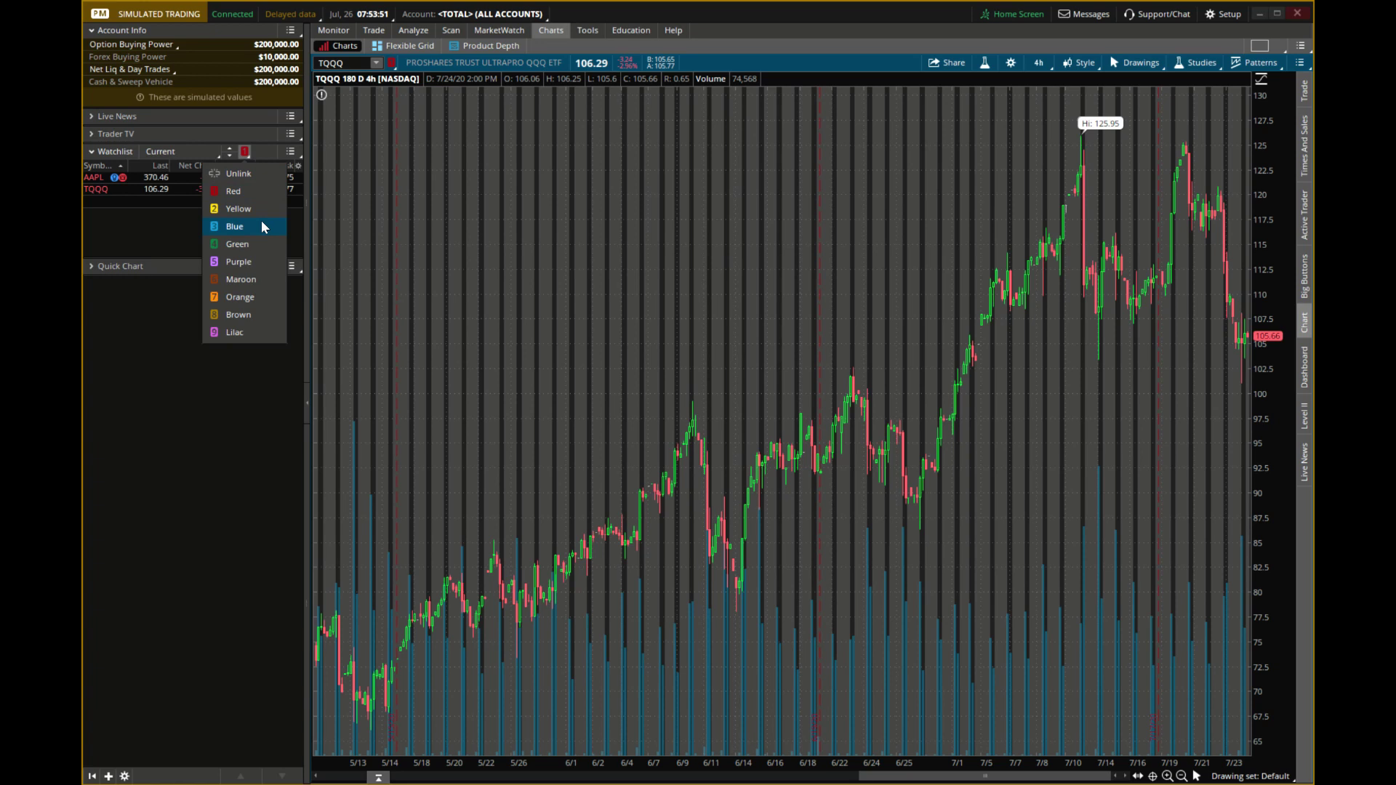
{"action": "left_click", "coordinate": [255, 210]}
{"action": "left_click", "coordinate": [245, 153]}
{"action": "left_click", "coordinate": [245, 193]}
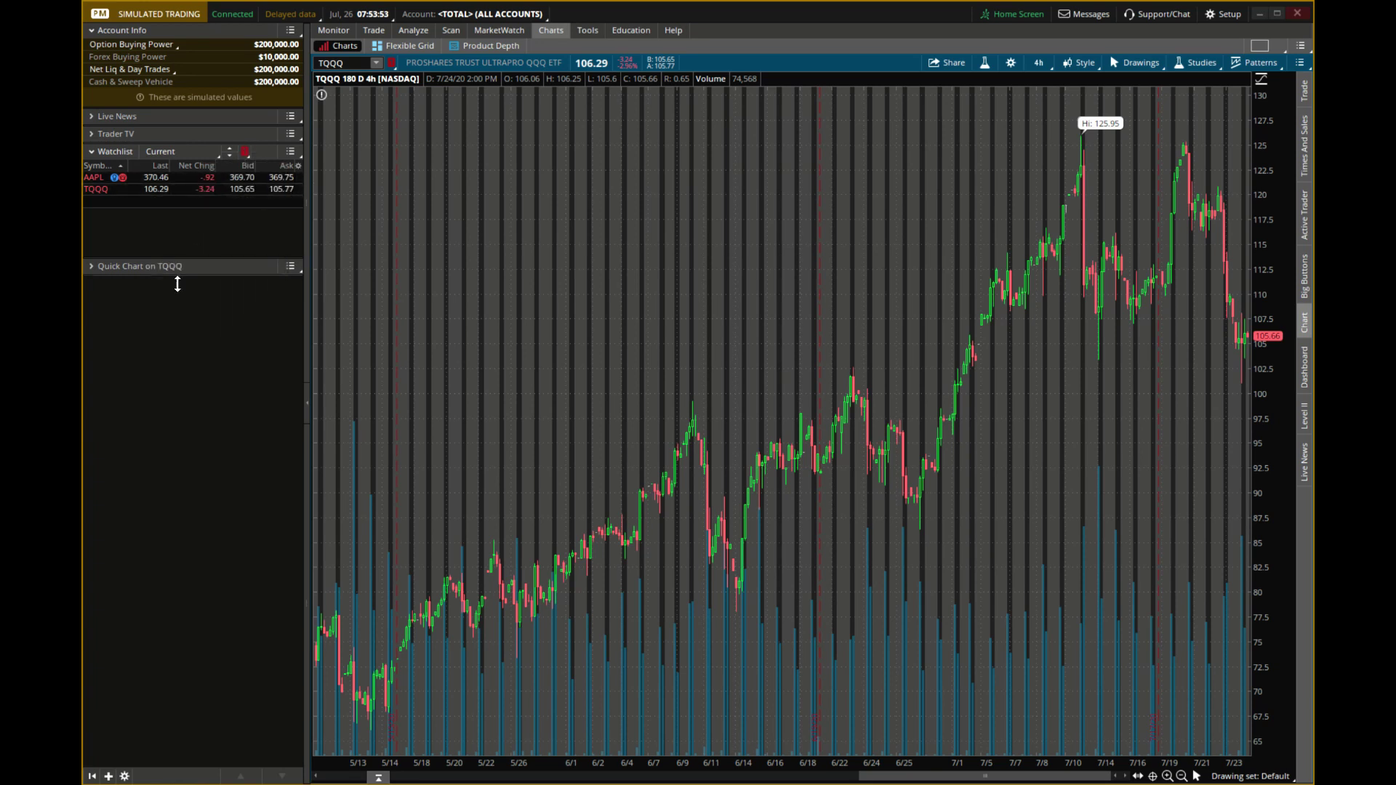
{"action": "left_click", "coordinate": [106, 178]}
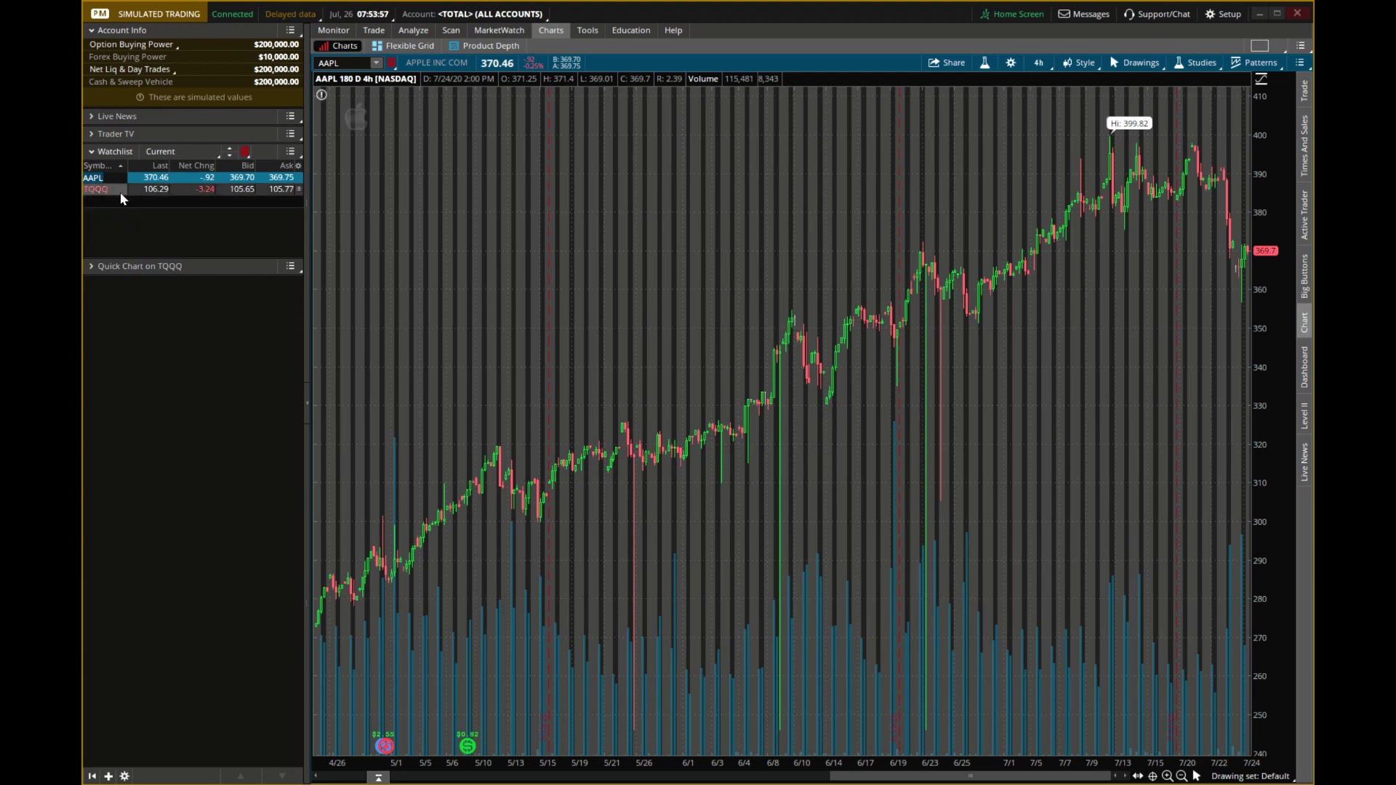
{"action": "left_click", "coordinate": [120, 188]}
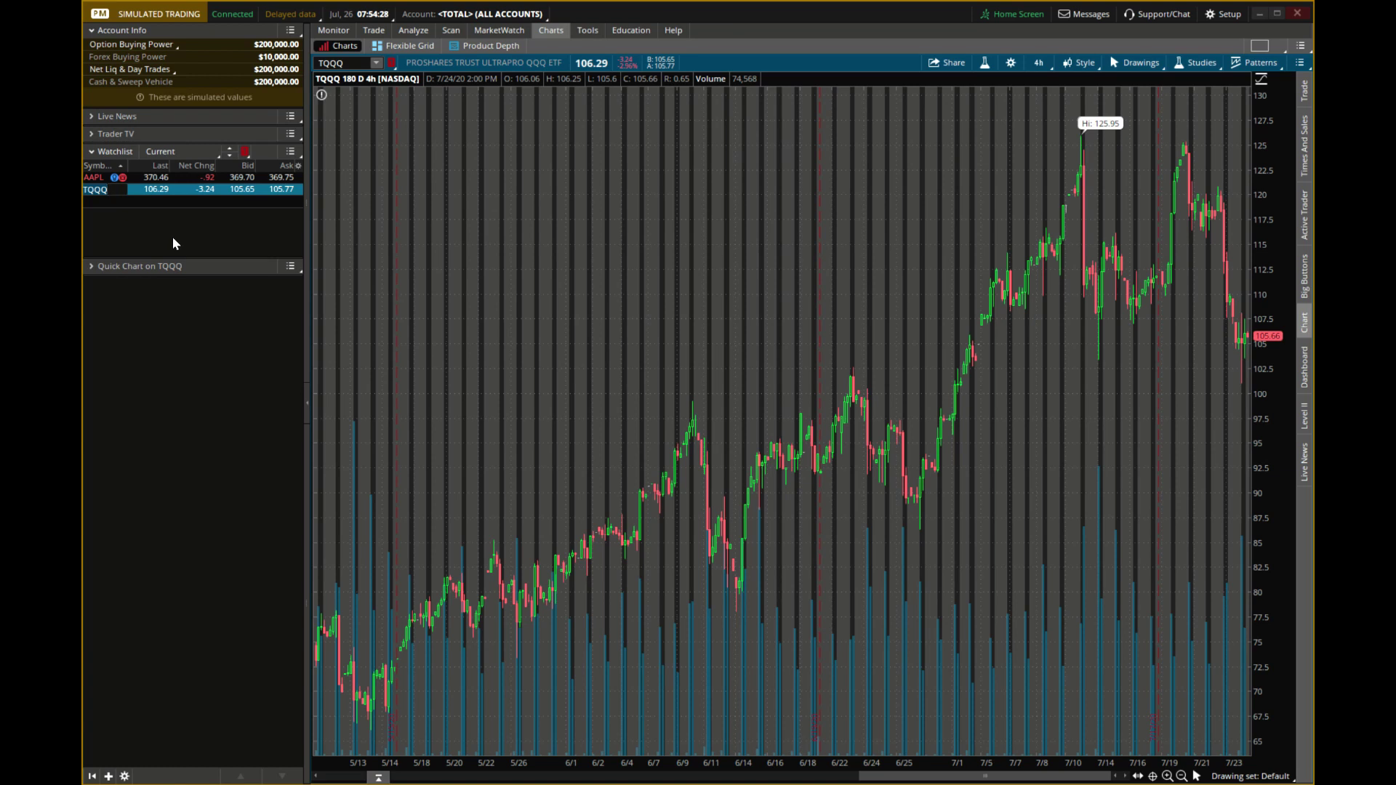
Open the Active Trader ladder beside the TQQQ chart
{"action": "left_click", "coordinate": [1311, 222]}
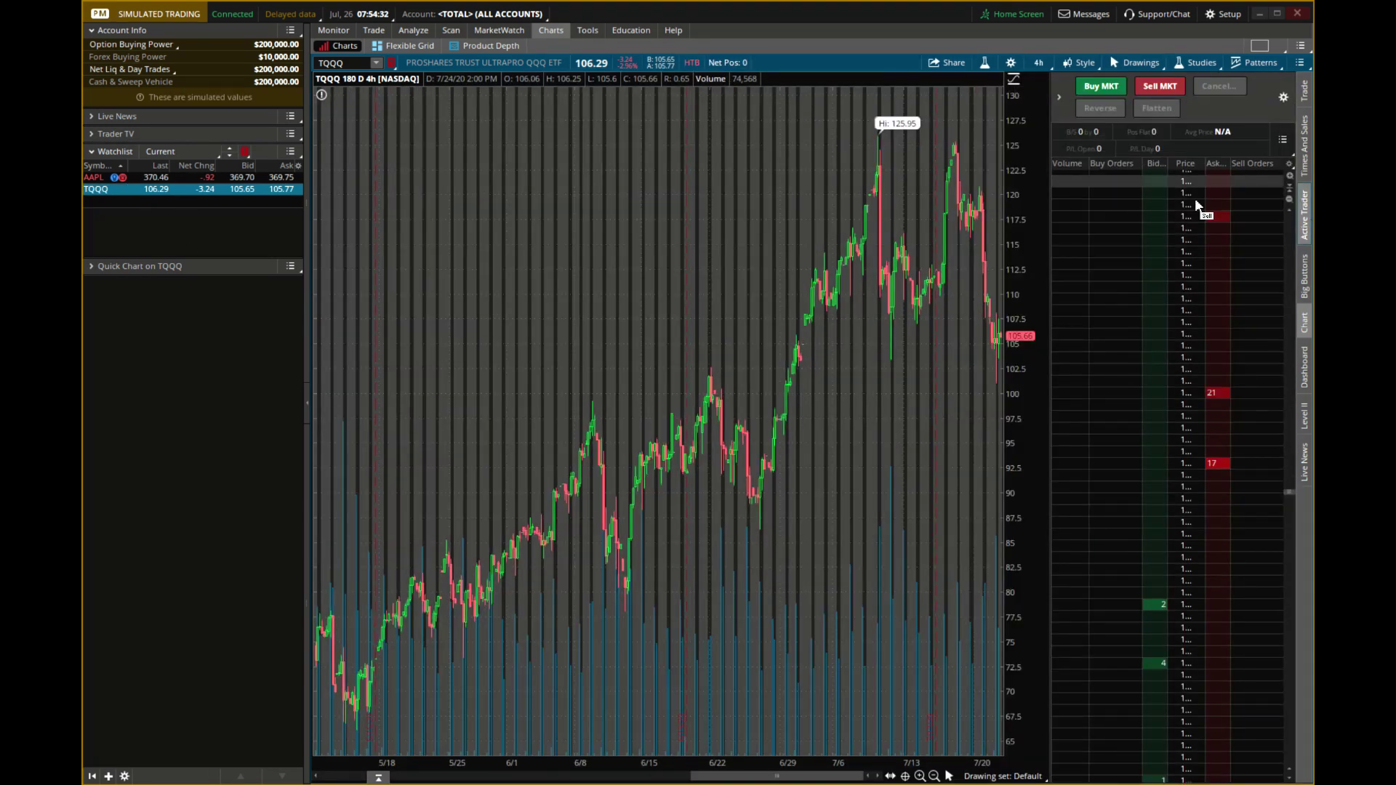